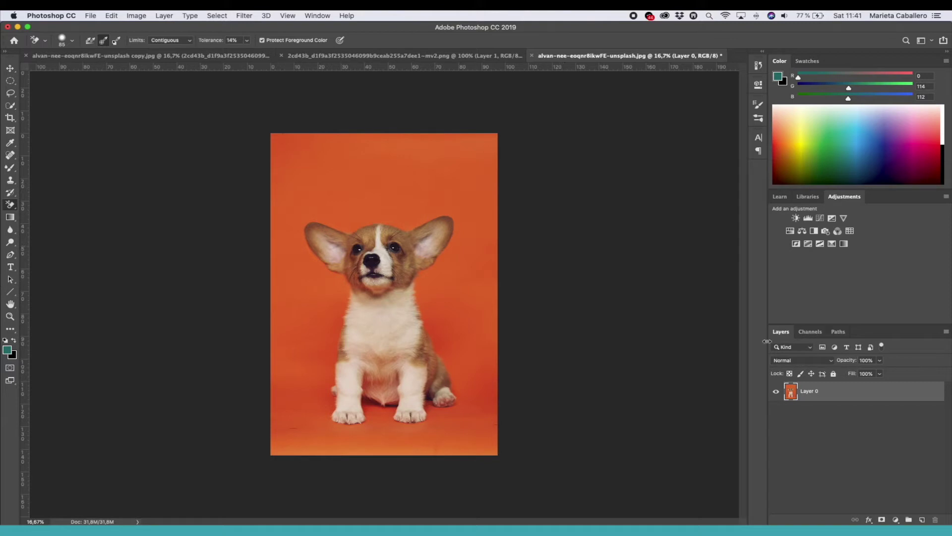
# Lock and unlock the corgi layer, then create a new Color Fill 1 solid colour layer.
pyautogui.click(833, 375)
pyautogui.click(934, 393)
pyautogui.click(166, 15)
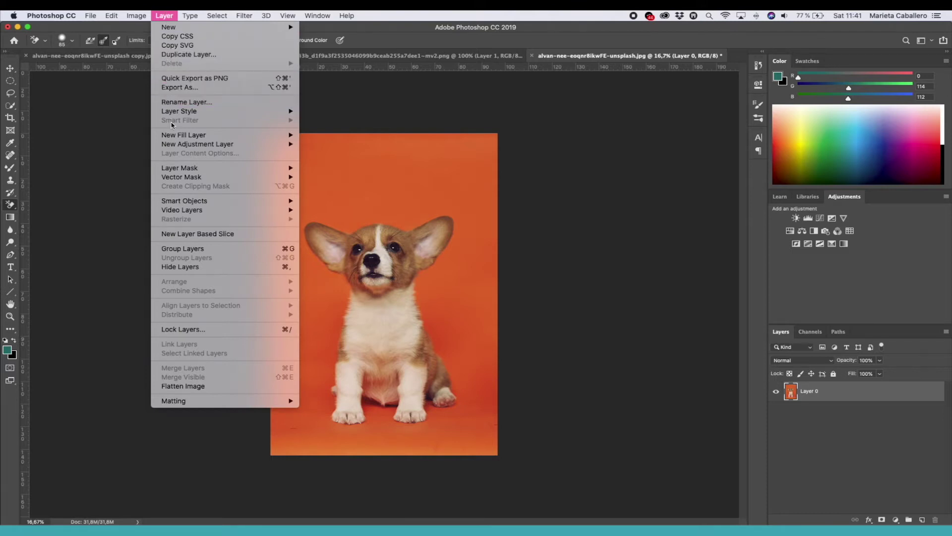
pyautogui.moveTo(183, 135)
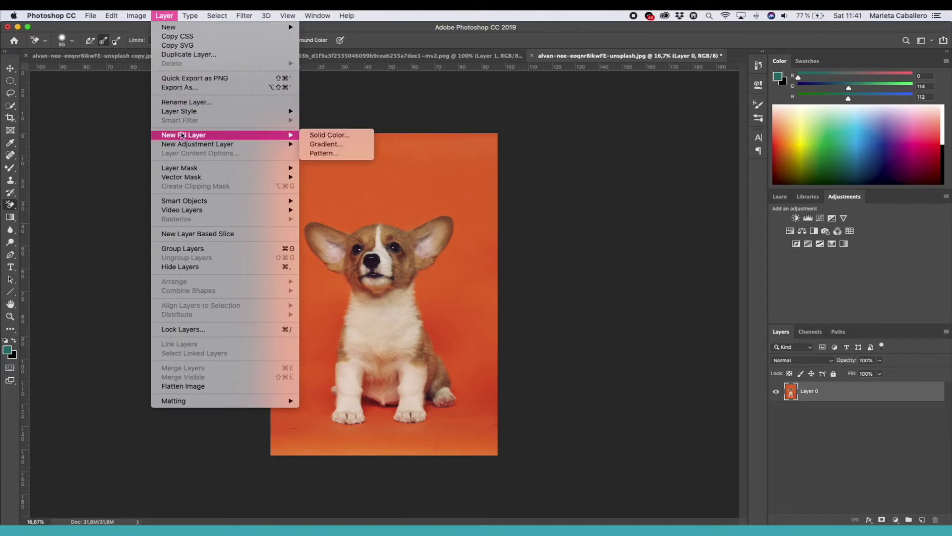
pyautogui.click(324, 135)
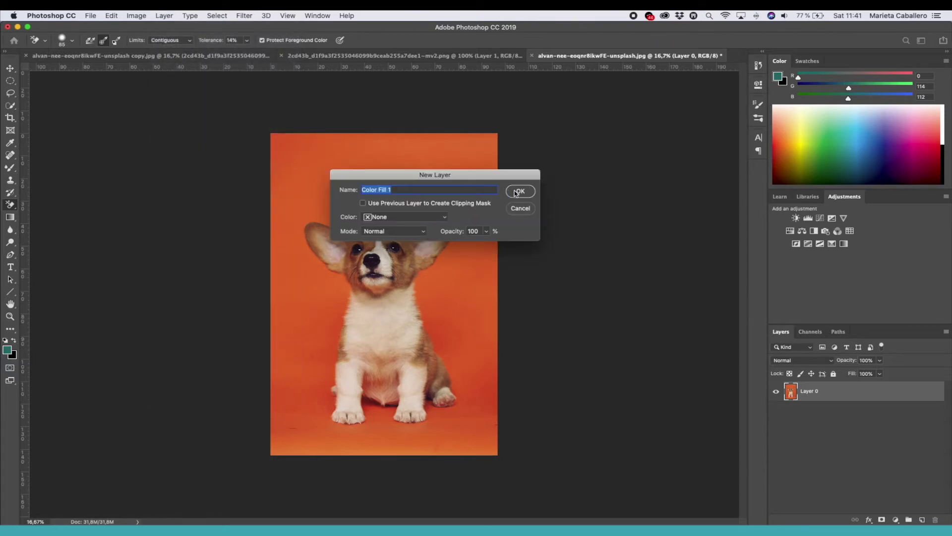
pyautogui.click(517, 193)
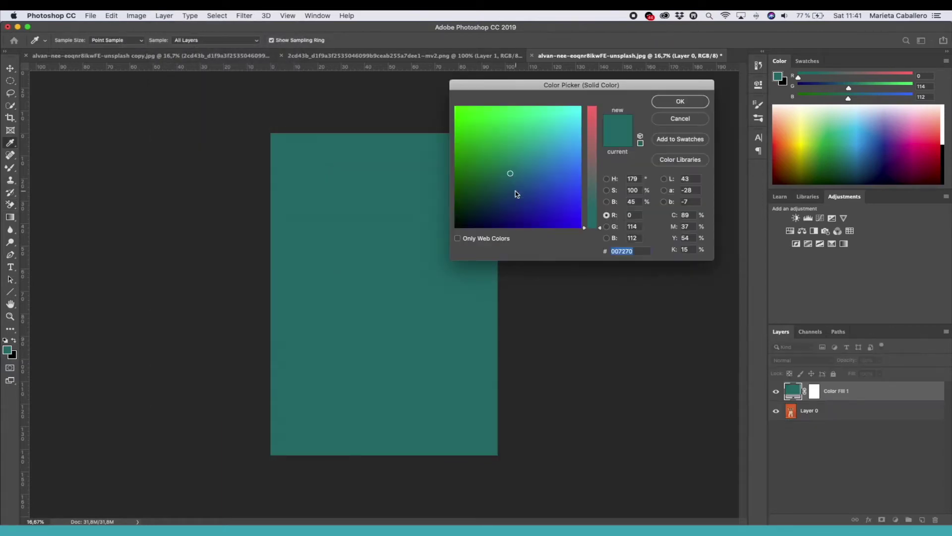
# Try several hues, then set the fill colour to sky blue (#54b9e0).
pyautogui.click(538, 134)
pyautogui.moveTo(538, 135)
pyautogui.mouseDown()
pyautogui.moveTo(552, 121)
pyautogui.moveTo(503, 128)
pyautogui.mouseUp()
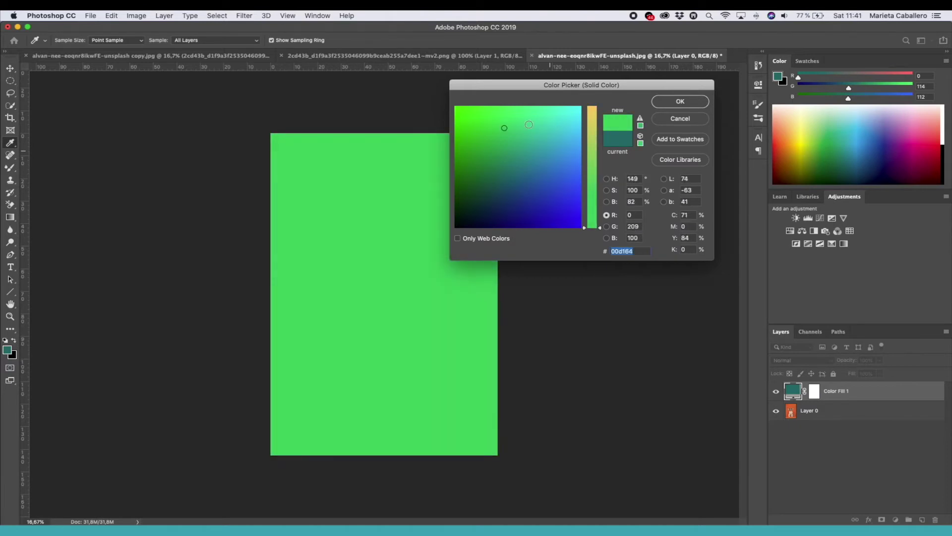
pyautogui.click(591, 113)
pyautogui.moveTo(495, 180); pyautogui.dragTo(551, 144)
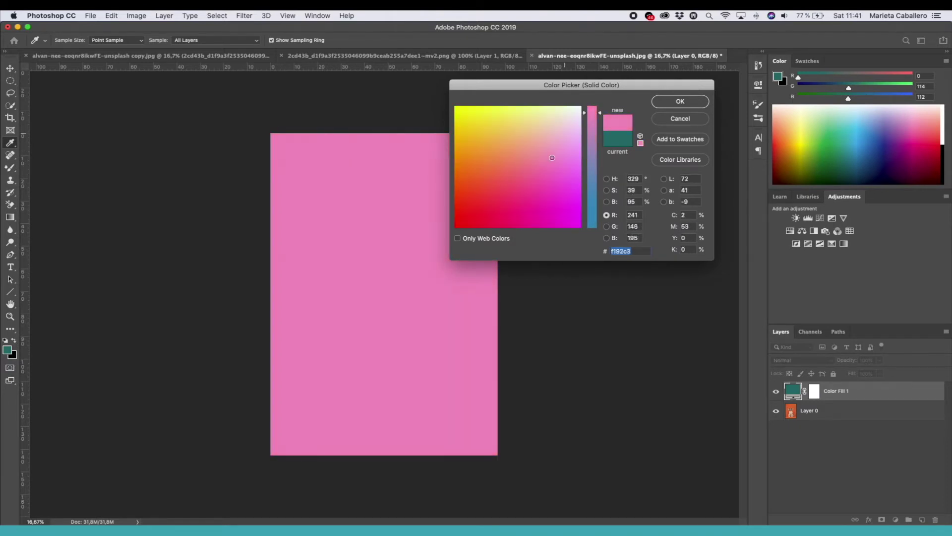
pyautogui.click(590, 189)
pyautogui.click(567, 139)
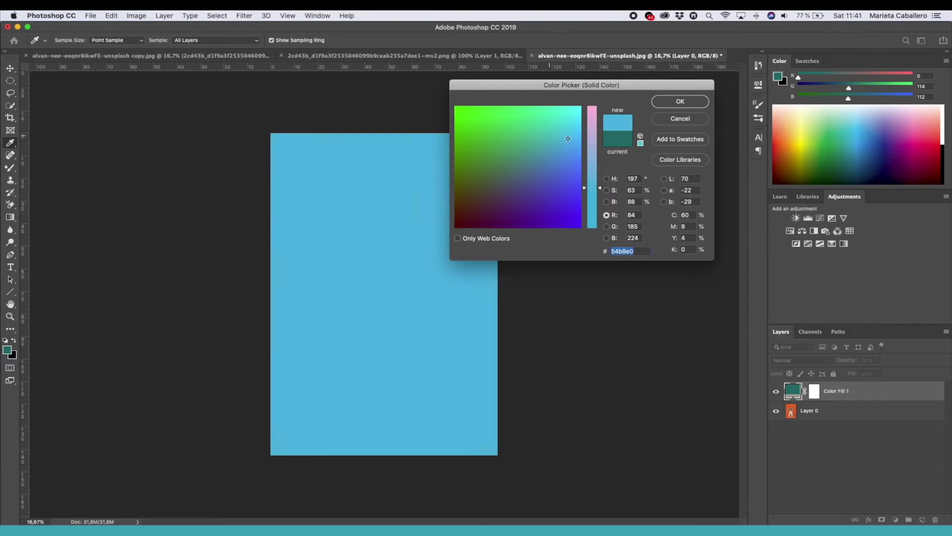
pyautogui.click(687, 101)
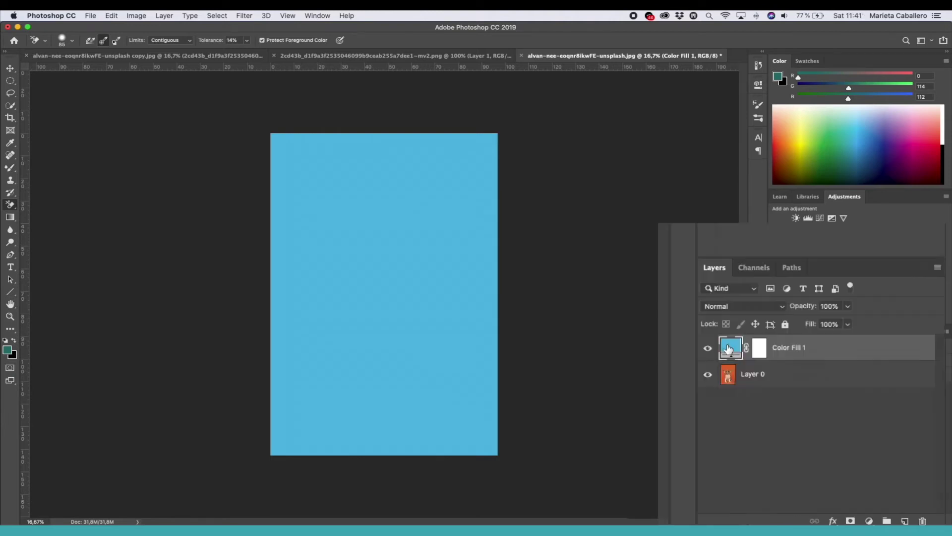
# Move Color Fill 1 beneath Layer 0 and select Layer 0 for editing.
pyautogui.moveTo(773, 347); pyautogui.dragTo(782, 395)
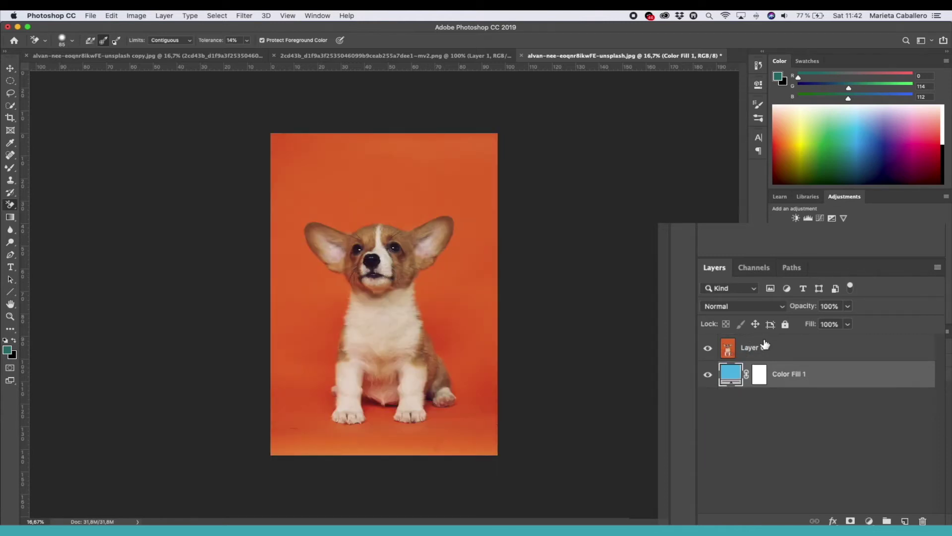
pyautogui.press('super+z')
pyautogui.moveTo(819, 390); pyautogui.dragTo(831, 424)
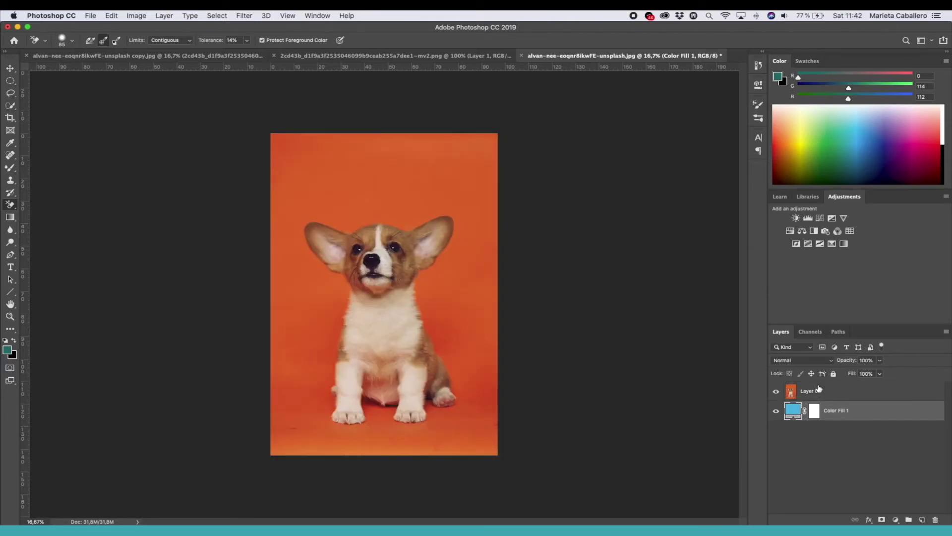
pyautogui.click(819, 390)
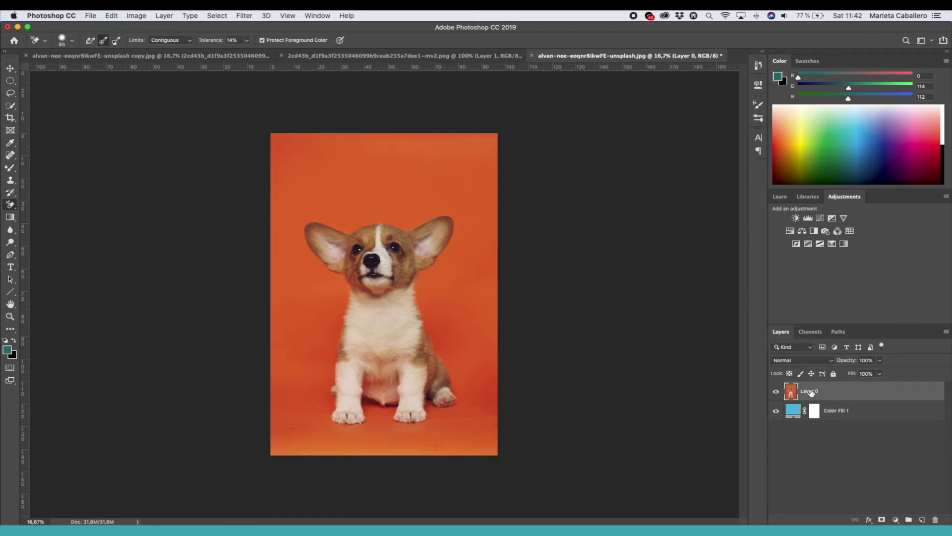
# Free-transform Layer 0 smaller, snap it to the canvas centre, and commit the transform.
pyautogui.press('super+t')
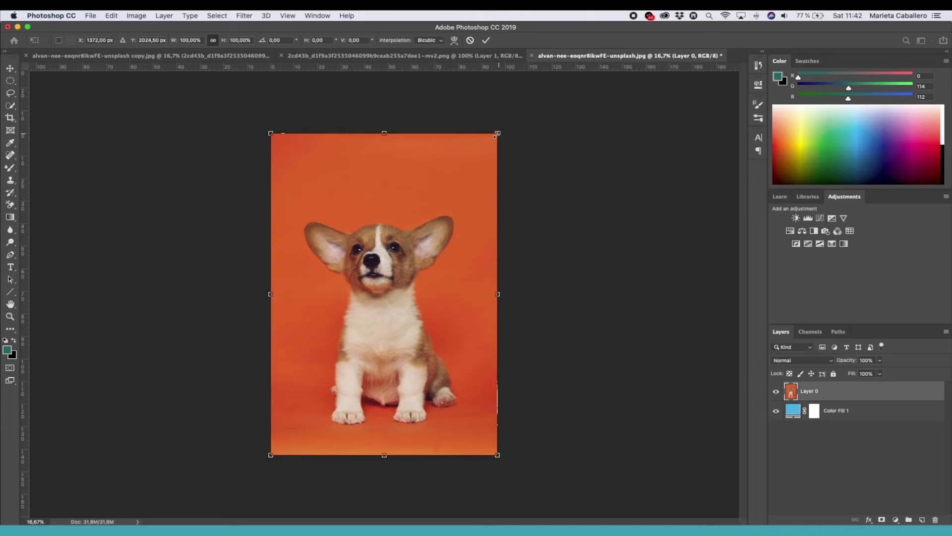
pyautogui.moveTo(498, 133)
pyautogui.mouseDown()
pyautogui.moveTo(469, 197)
pyautogui.moveTo(355, 153)
pyautogui.moveTo(413, 140)
pyautogui.moveTo(481, 168)
pyautogui.moveTo(393, 133)
pyautogui.moveTo(401, 167)
pyautogui.moveTo(467, 156)
pyautogui.moveTo(475, 139)
pyautogui.moveTo(468, 150)
pyautogui.mouseUp()
pyautogui.moveTo(430, 229); pyautogui.dragTo(437, 212)
pyautogui.moveTo(485, 142); pyautogui.dragTo(472, 153)
pyautogui.moveTo(435, 189); pyautogui.dragTo(441, 184)
pyautogui.press('Return')
pyautogui.press('e')
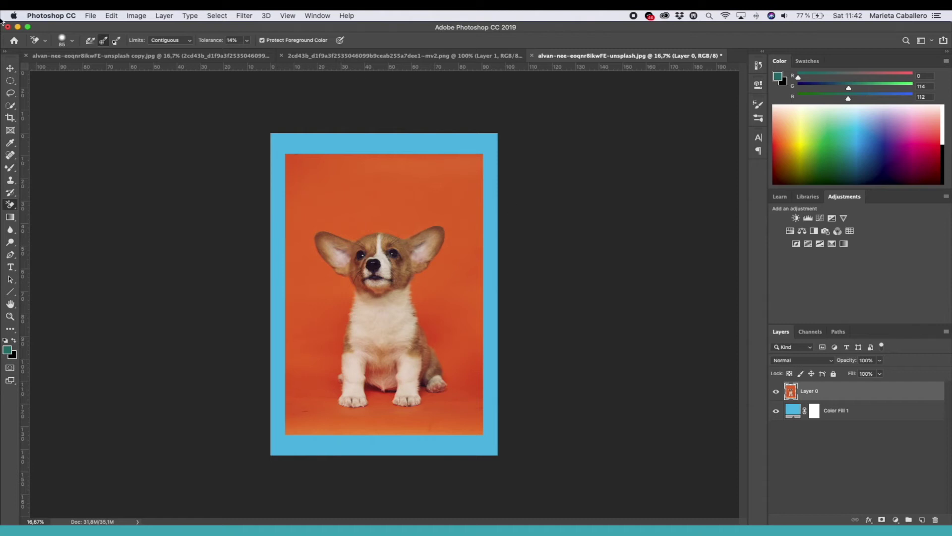
# Crop the canvas by pulling the top and bottom edges inward.
pyautogui.click(10, 118)
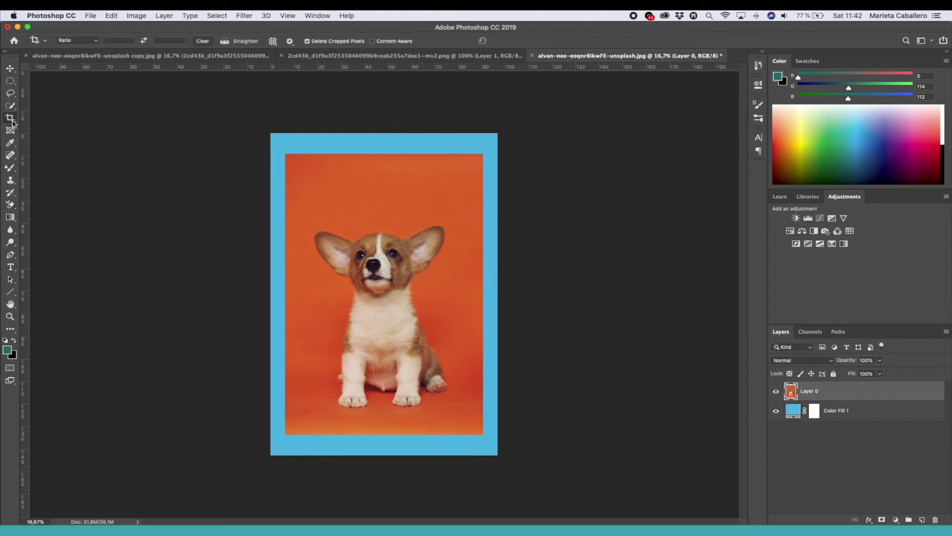
pyautogui.moveTo(385, 135); pyautogui.dragTo(382, 138)
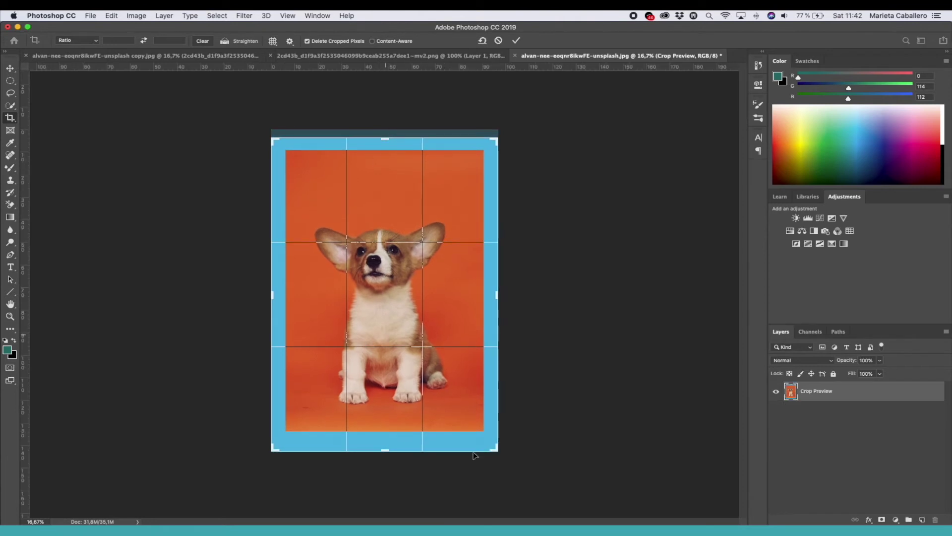
pyautogui.moveTo(384, 449); pyautogui.dragTo(384, 448)
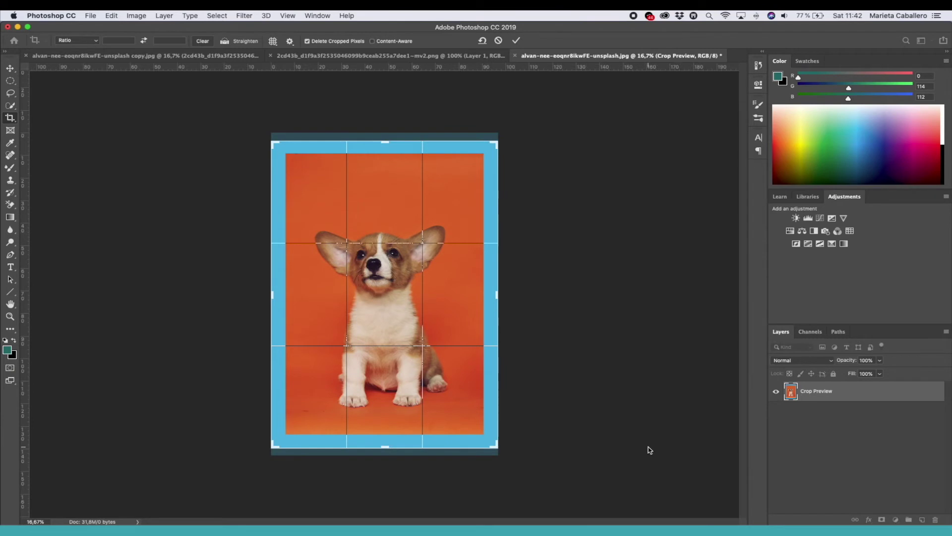
pyautogui.press('Return')
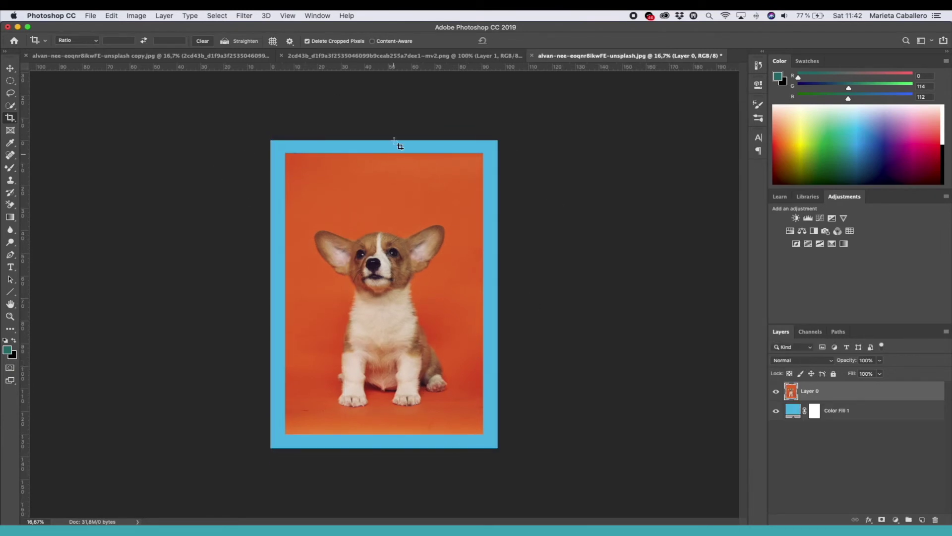
pyautogui.click(90, 15)
# Save the framed corgi image under a new name in Photoshop format.
pyautogui.click(143, 115)
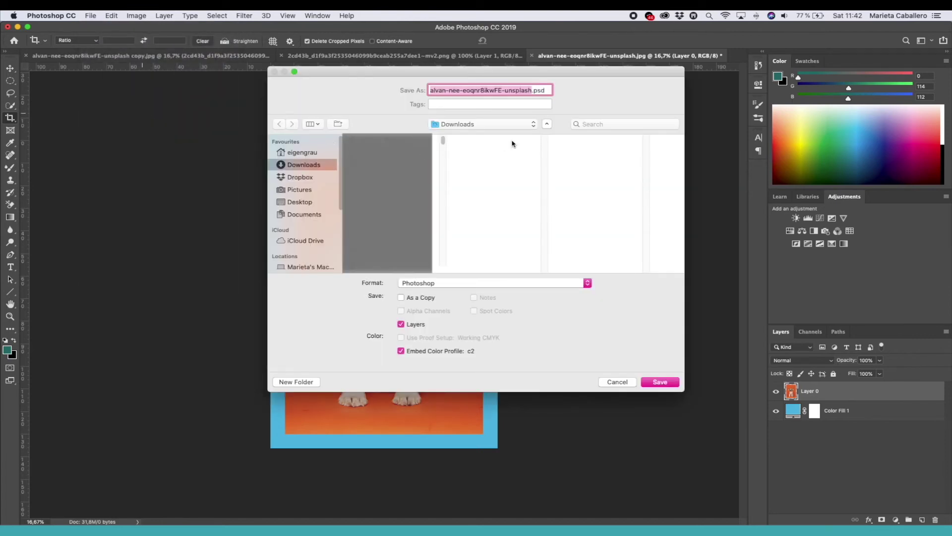
pyautogui.click(660, 381)
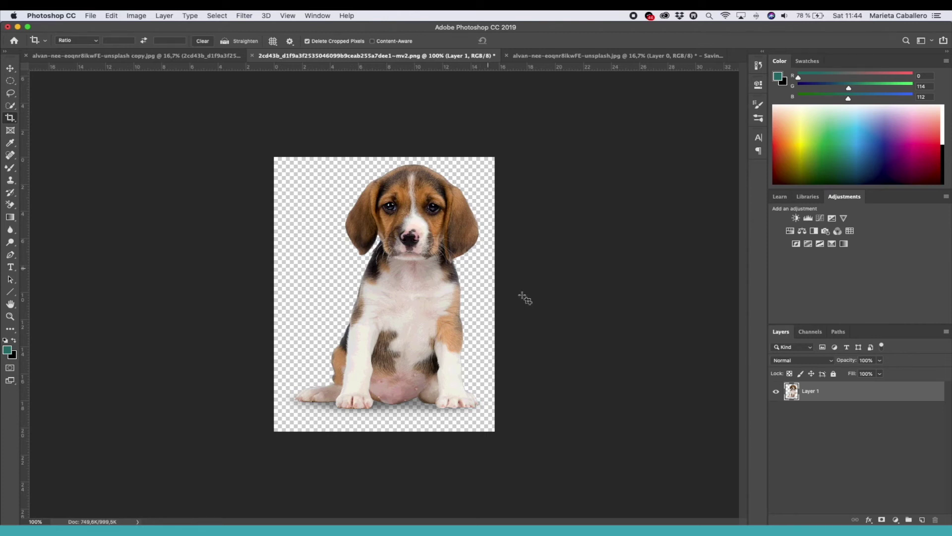
# Add a Stroke effect to Layer 1, trying an Inside position at 150 px.
pyautogui.doubleClick(812, 391)
pyautogui.doubleClick(860, 398)
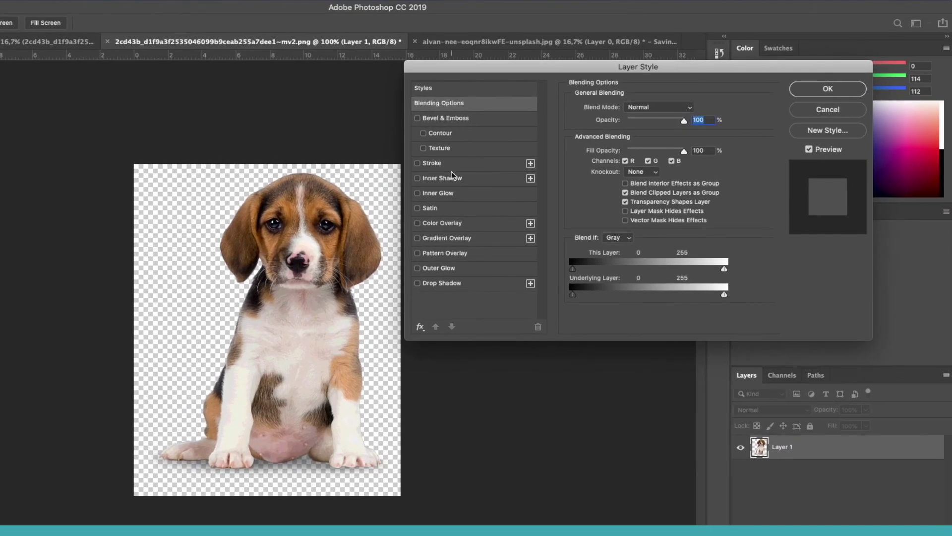
pyautogui.click(454, 164)
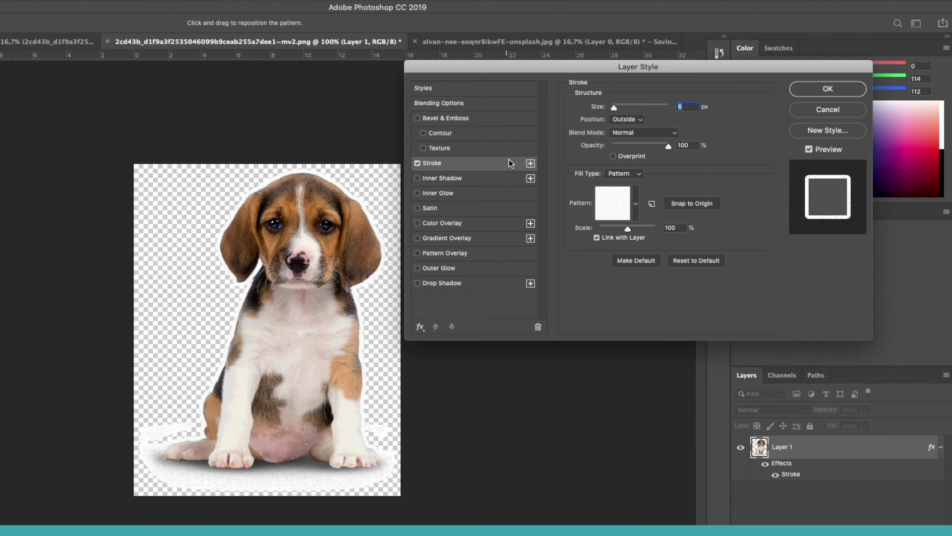
pyautogui.moveTo(615, 109); pyautogui.dragTo(624, 115)
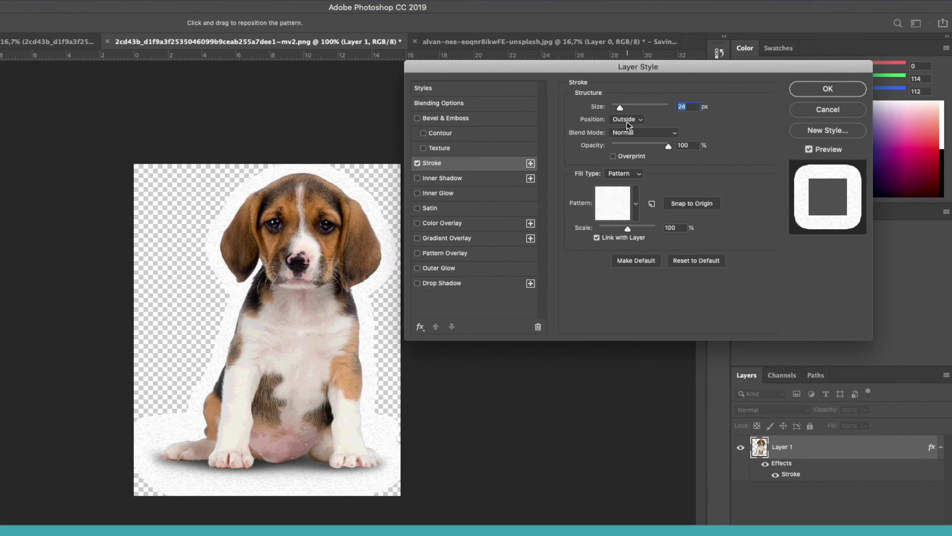
pyautogui.click(629, 120)
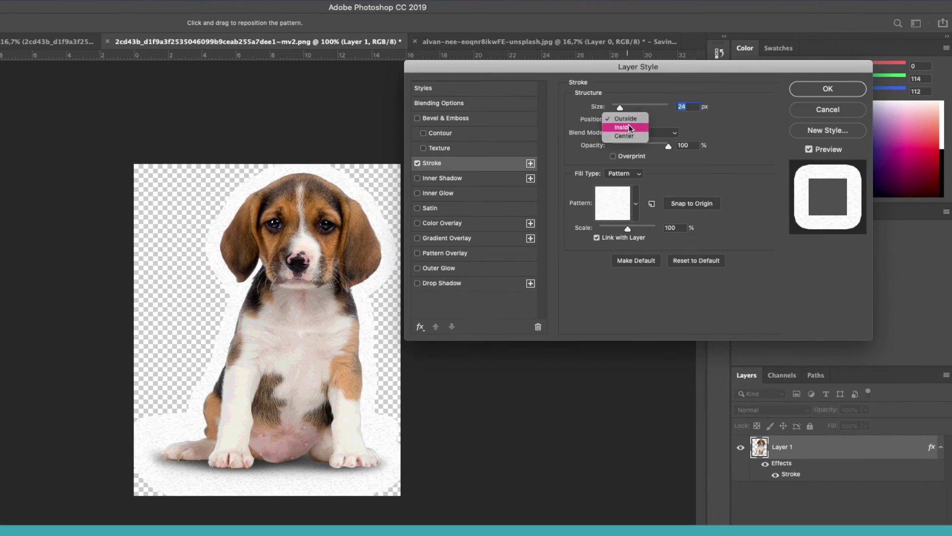
pyautogui.click(629, 127)
pyautogui.moveTo(618, 109)
pyautogui.mouseDown()
pyautogui.moveTo(649, 112)
pyautogui.moveTo(611, 109)
pyautogui.mouseUp()
# Try Outside, then Center stroke position, widening the centred stroke from 29 to 62 px.
pyautogui.click(627, 122)
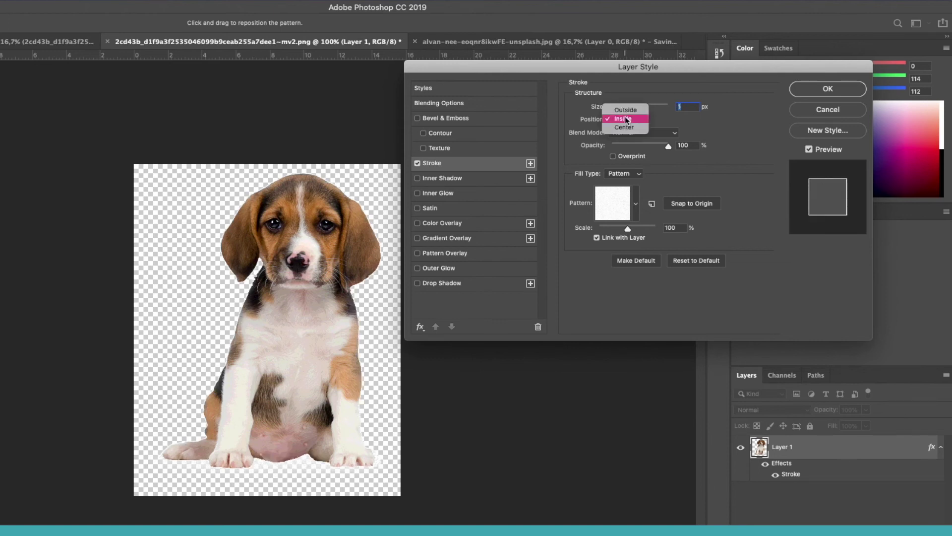
pyautogui.click(626, 110)
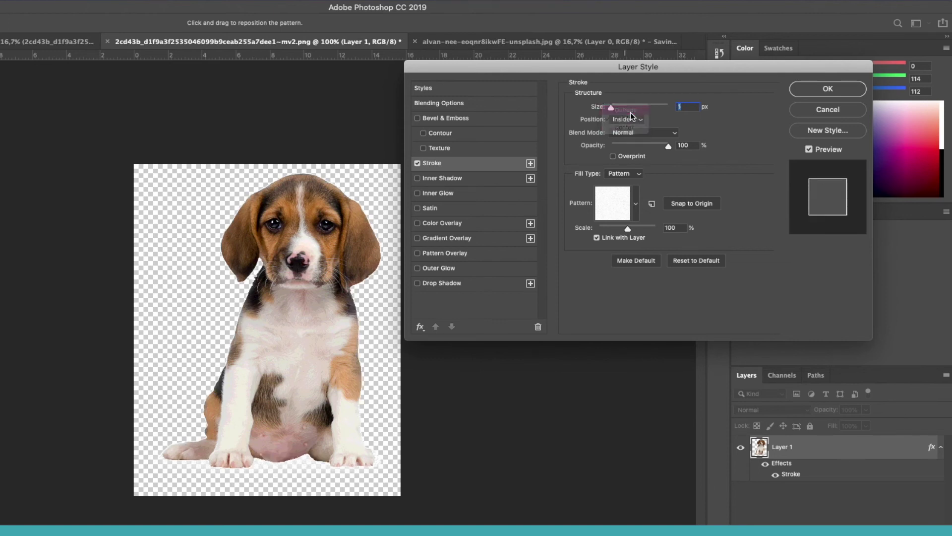
pyautogui.click(628, 120)
pyautogui.click(630, 137)
pyautogui.moveTo(611, 107); pyautogui.dragTo(627, 110)
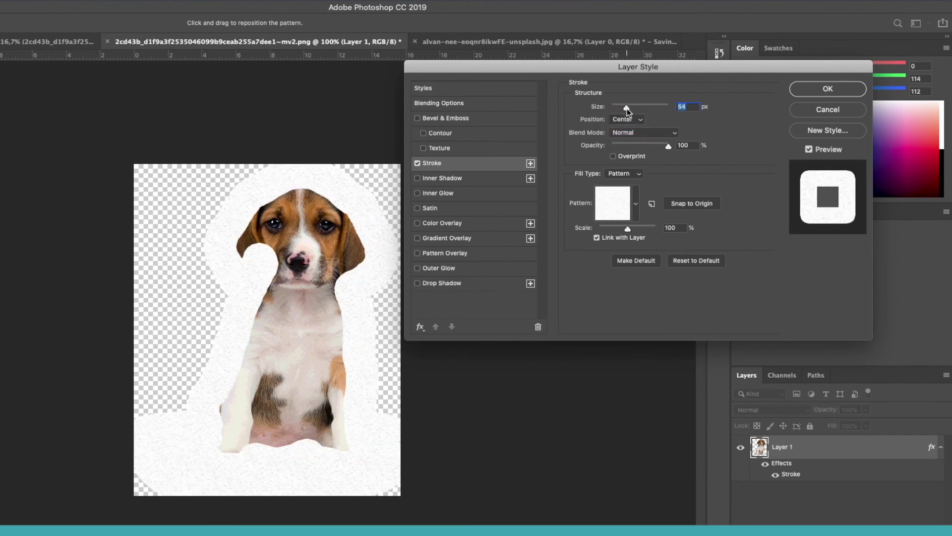
pyautogui.moveTo(625, 110)
pyautogui.mouseDown()
pyautogui.moveTo(644, 117)
pyautogui.moveTo(615, 109)
pyautogui.mouseUp()
# Reset the stroke to its defaults and change its Fill Type to Gradient.
pyautogui.click(627, 119)
pyautogui.click(624, 99)
pyautogui.click(612, 203)
pyautogui.click(624, 173)
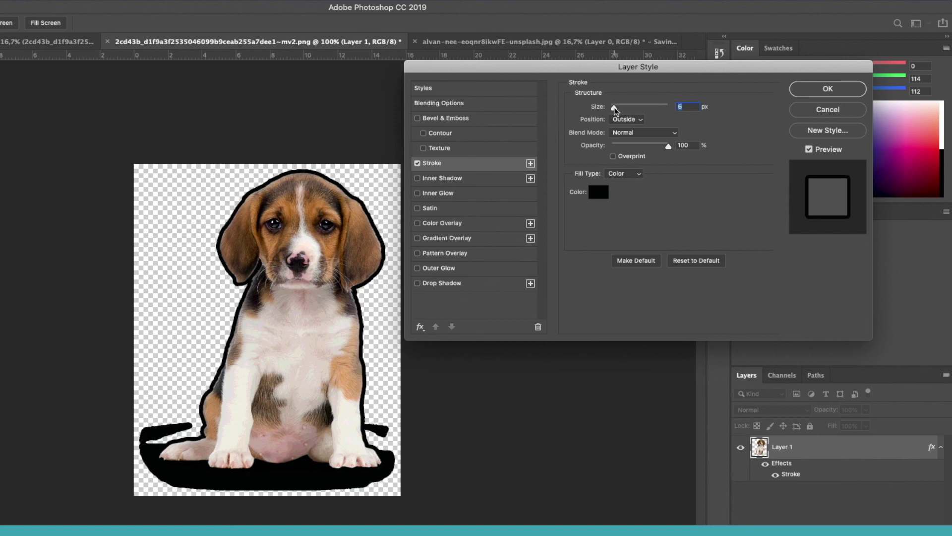
pyautogui.click(624, 173)
pyautogui.click(620, 185)
# Choose the blue-to-gold Chrome gradient for the 6 px outside stroke and apply the style.
pyautogui.click(663, 161)
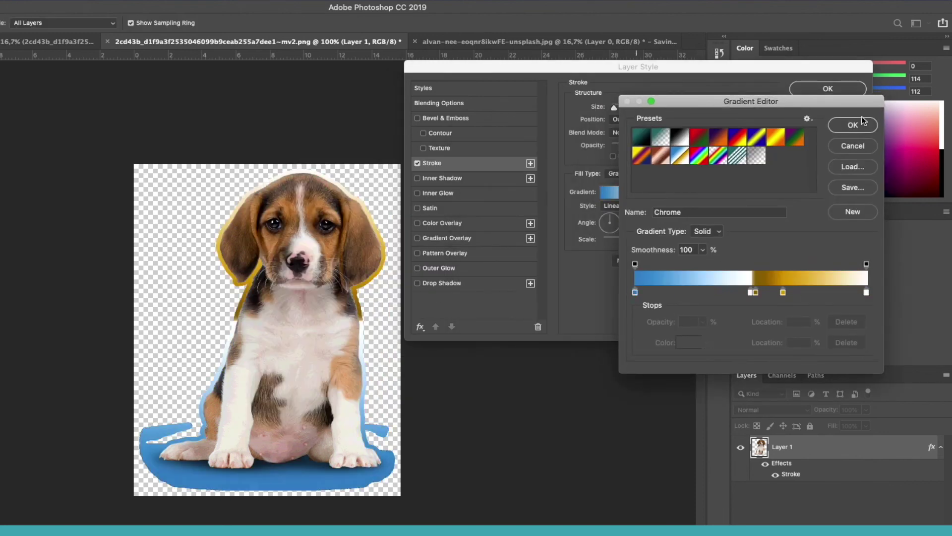
pyautogui.click(862, 123)
pyautogui.click(624, 173)
pyautogui.click(635, 203)
pyautogui.click(574, 273)
pyautogui.click(612, 255)
pyautogui.doubleClick(592, 255)
pyautogui.click(623, 174)
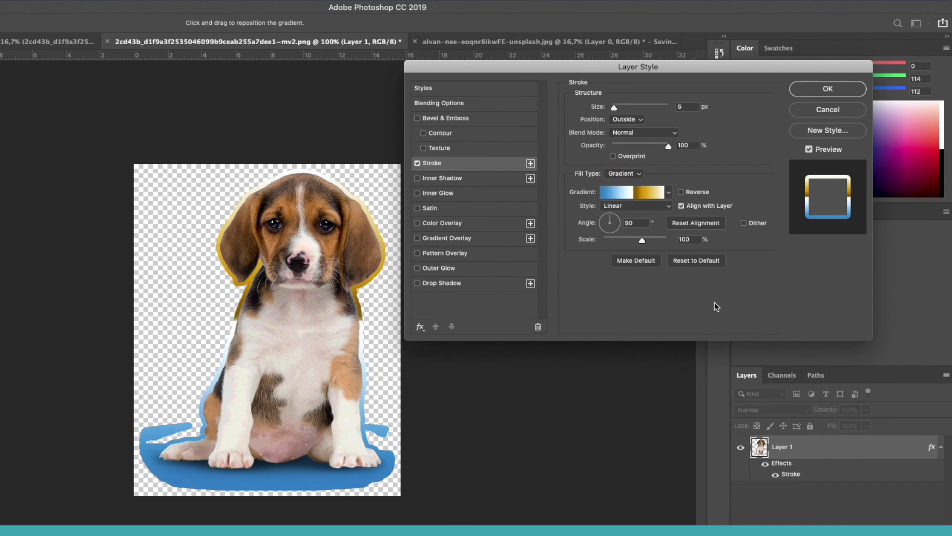
pyautogui.click(826, 89)
# Save the outlined beagle as PNG copy 'perro recortado copy.png' in Documents.
pyautogui.press('c')
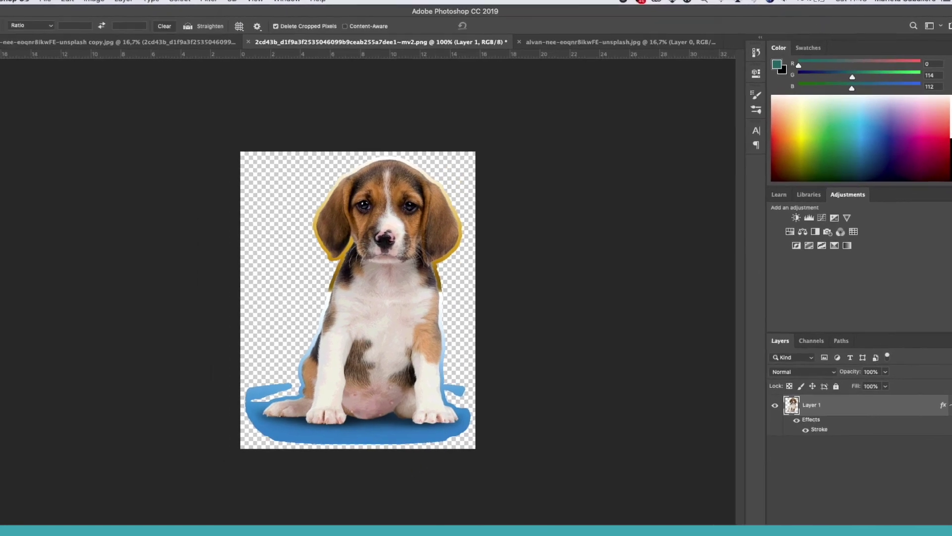
pyautogui.click(90, 4)
pyautogui.click(99, 102)
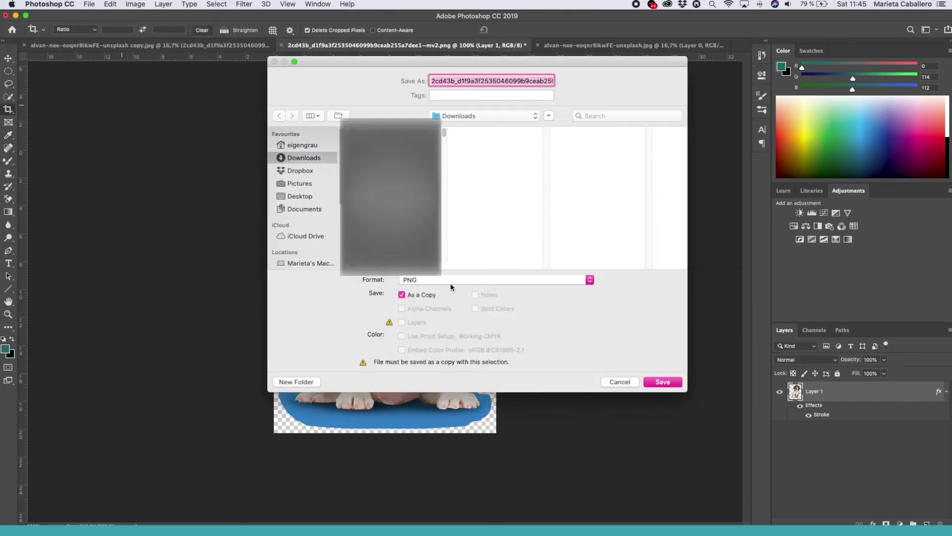
pyautogui.write('perro recortado copy.png')
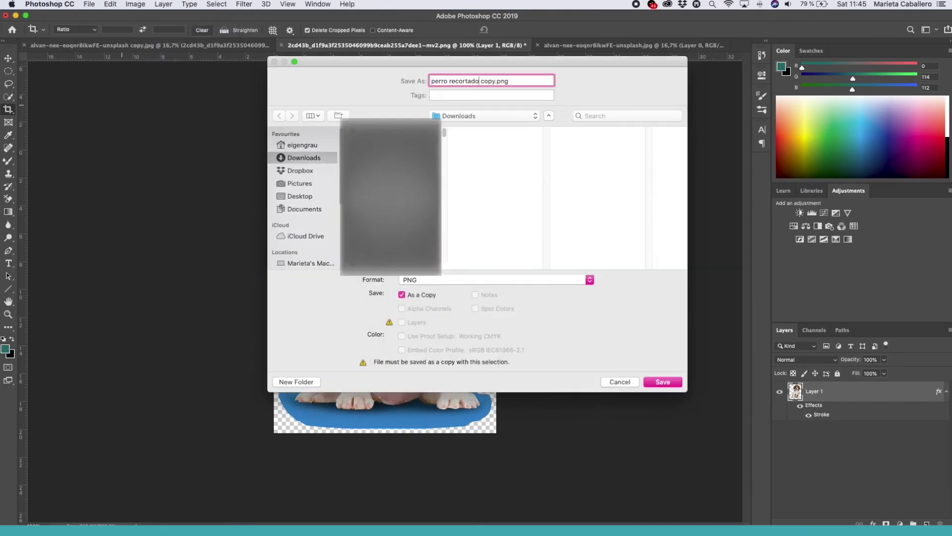
pyautogui.click(306, 209)
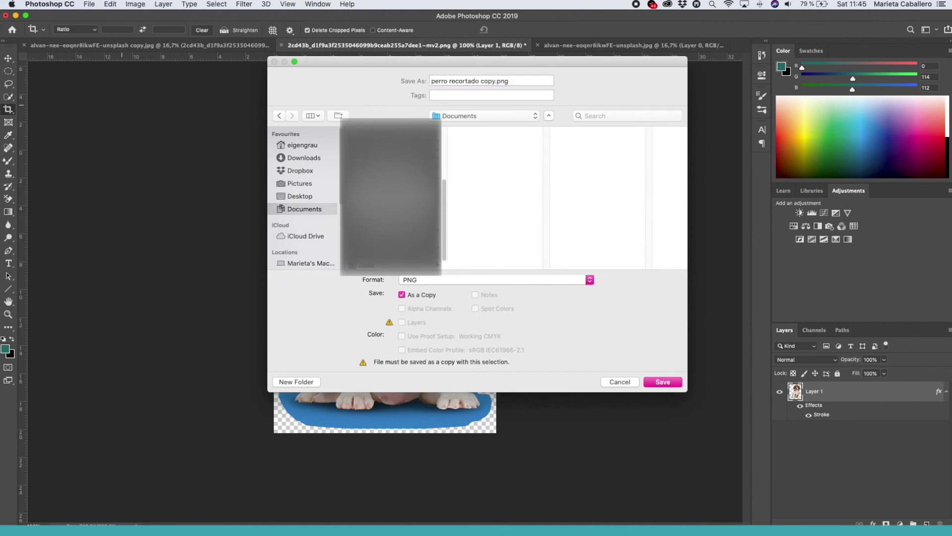
pyautogui.press('Return')
pyautogui.click(430, 192)
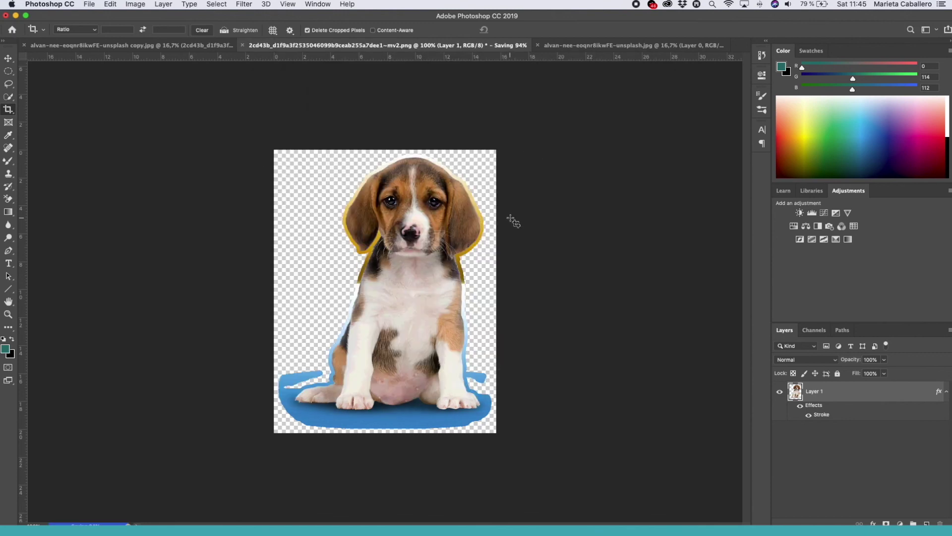